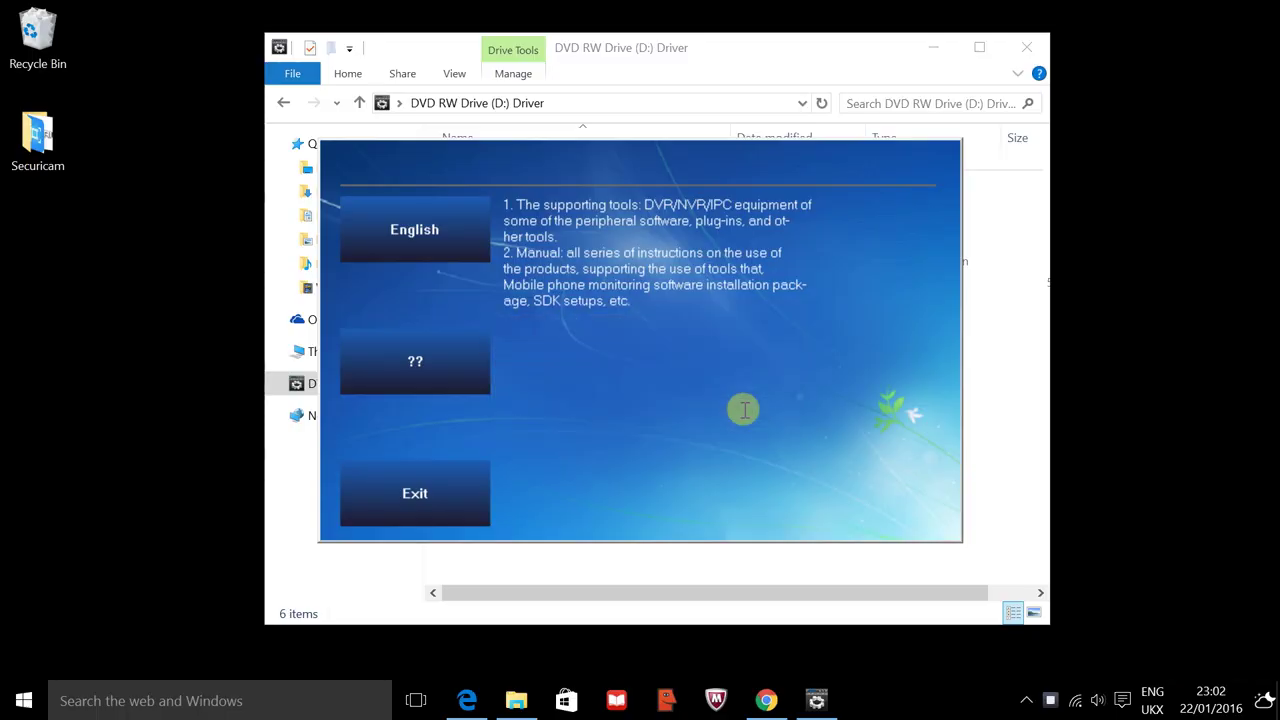
Launch the CMS installer from the English software list on the driver disc
{"action": "left_click", "coordinate": [437, 246]}
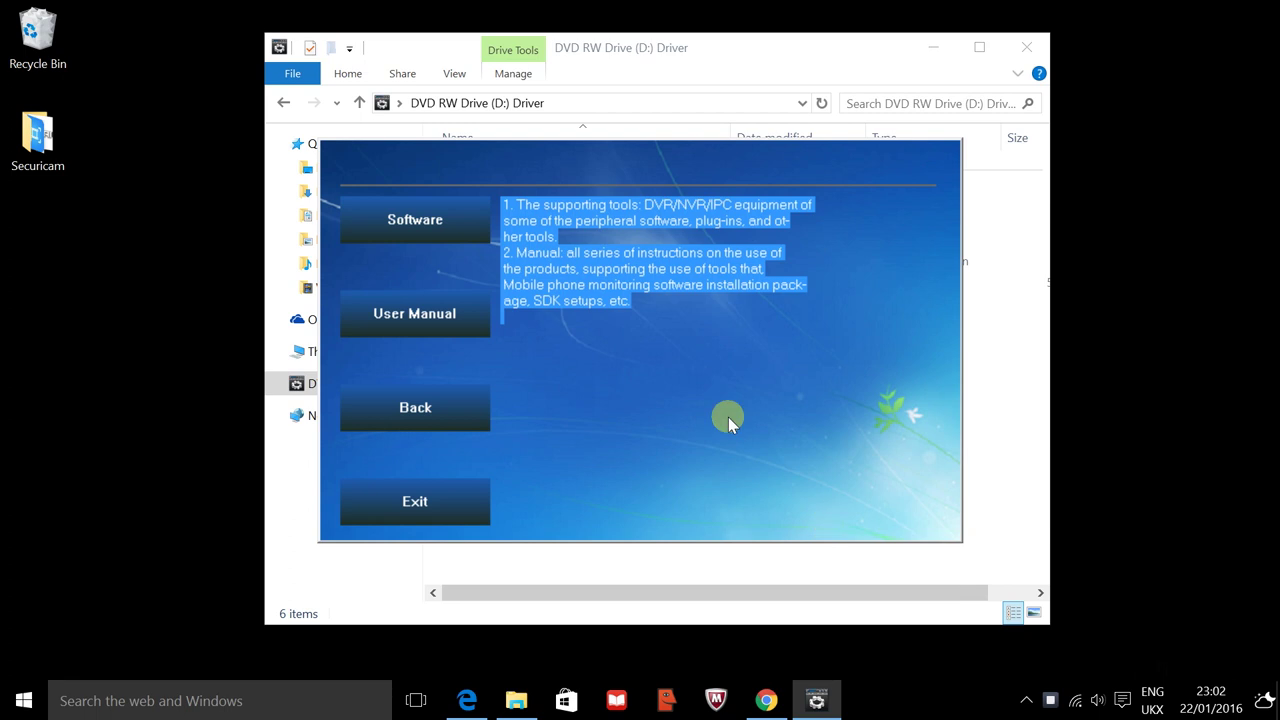
{"action": "left_click", "coordinate": [444, 222]}
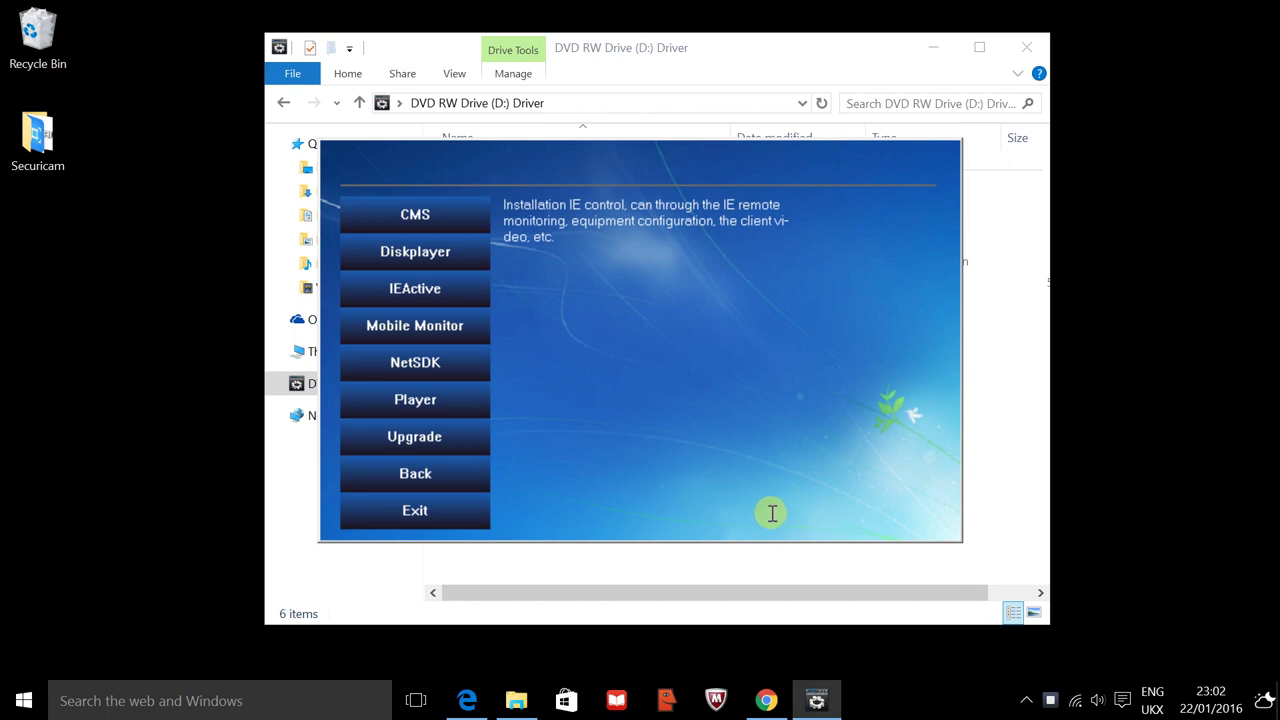
{"action": "left_click", "coordinate": [440, 214]}
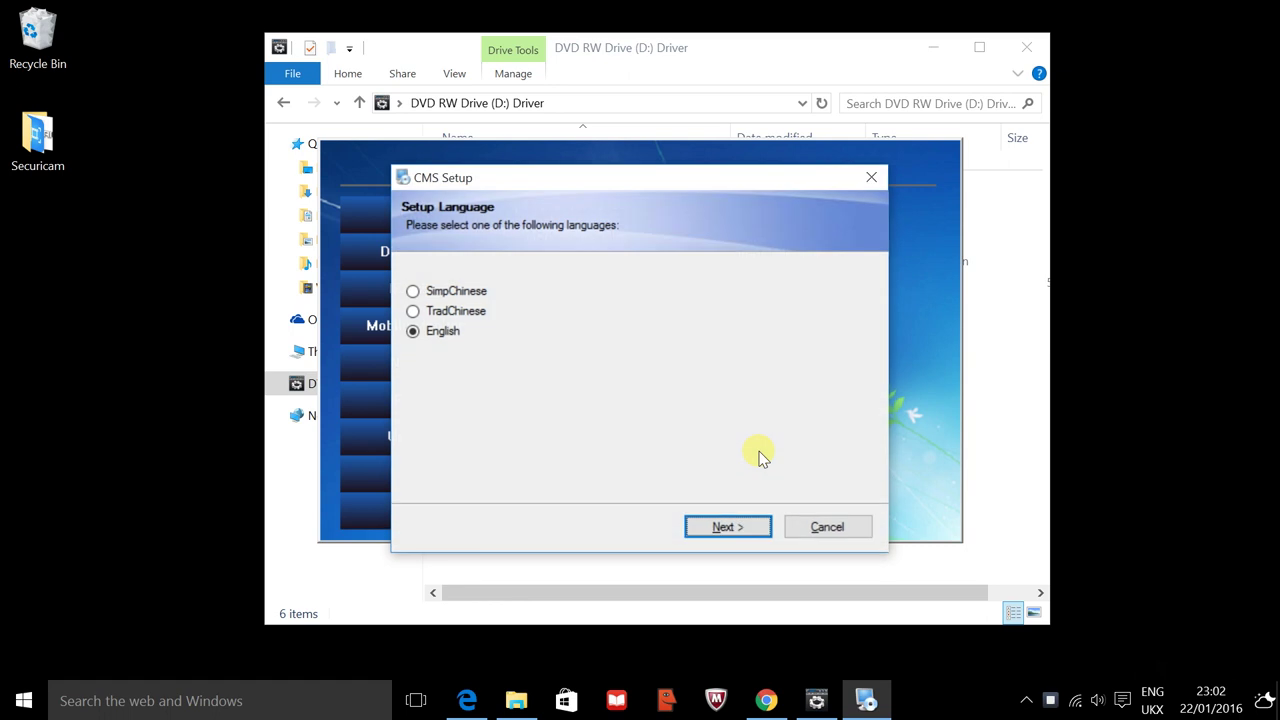
Install CMS with English as the setup language into C:\Program Files (x86)\CMS and finish the installer
{"action": "left_click", "coordinate": [738, 524]}
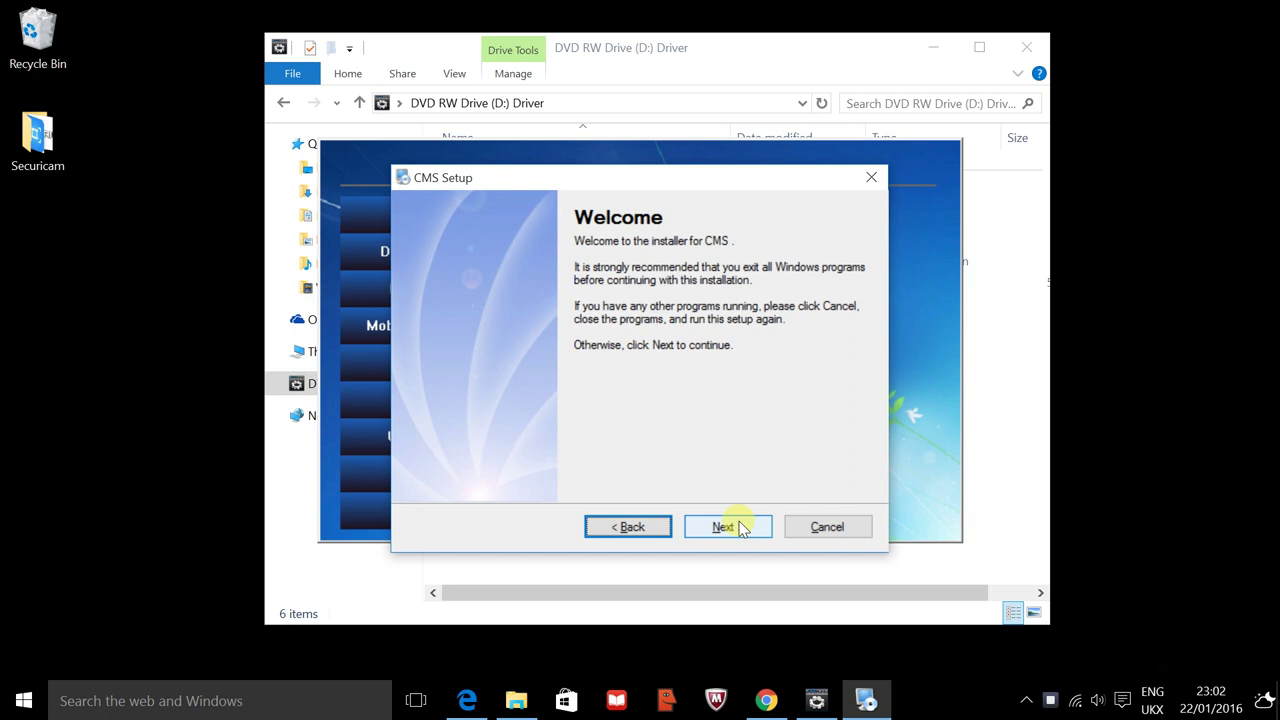
{"action": "left_click", "coordinate": [741, 529]}
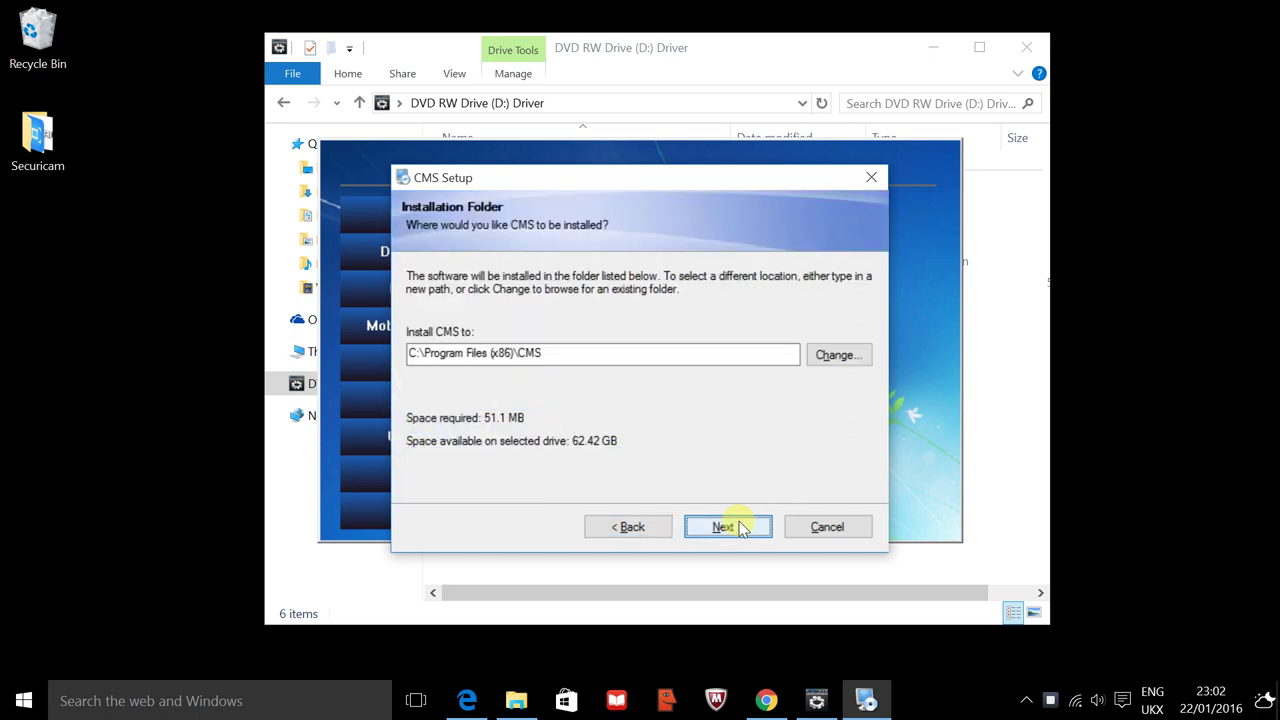
{"action": "left_click", "coordinate": [741, 529]}
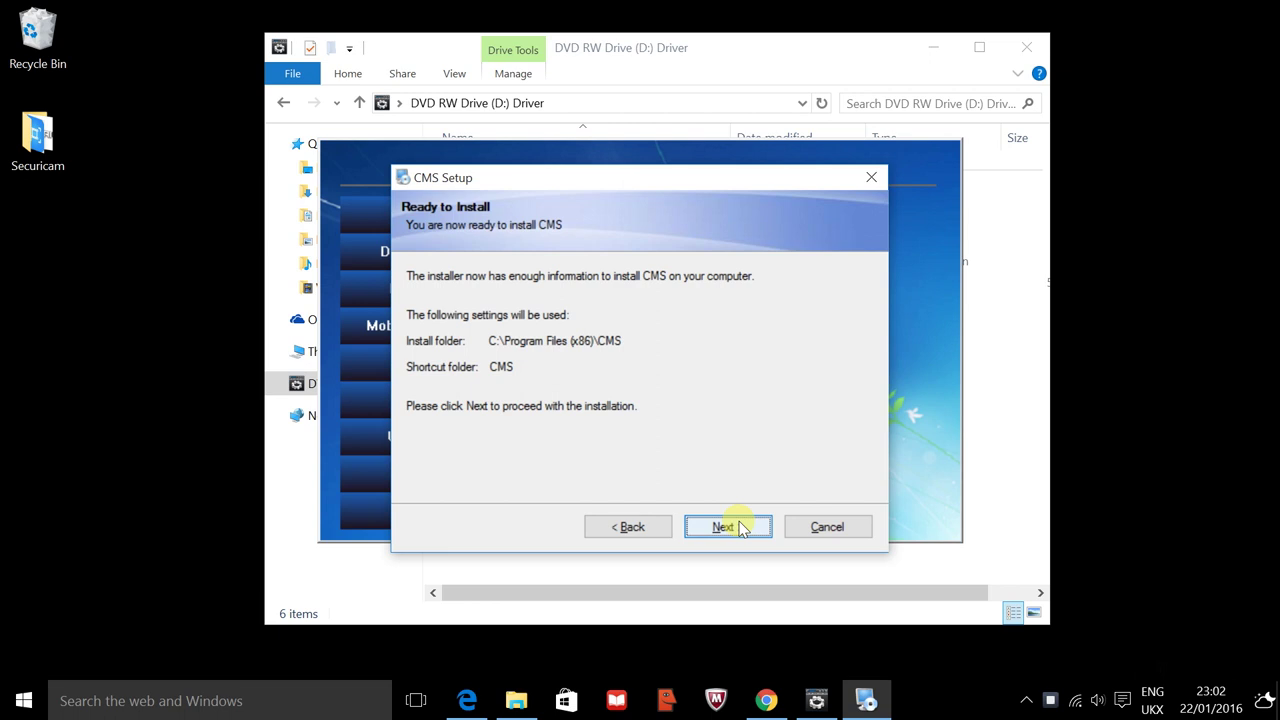
{"action": "left_click", "coordinate": [741, 529]}
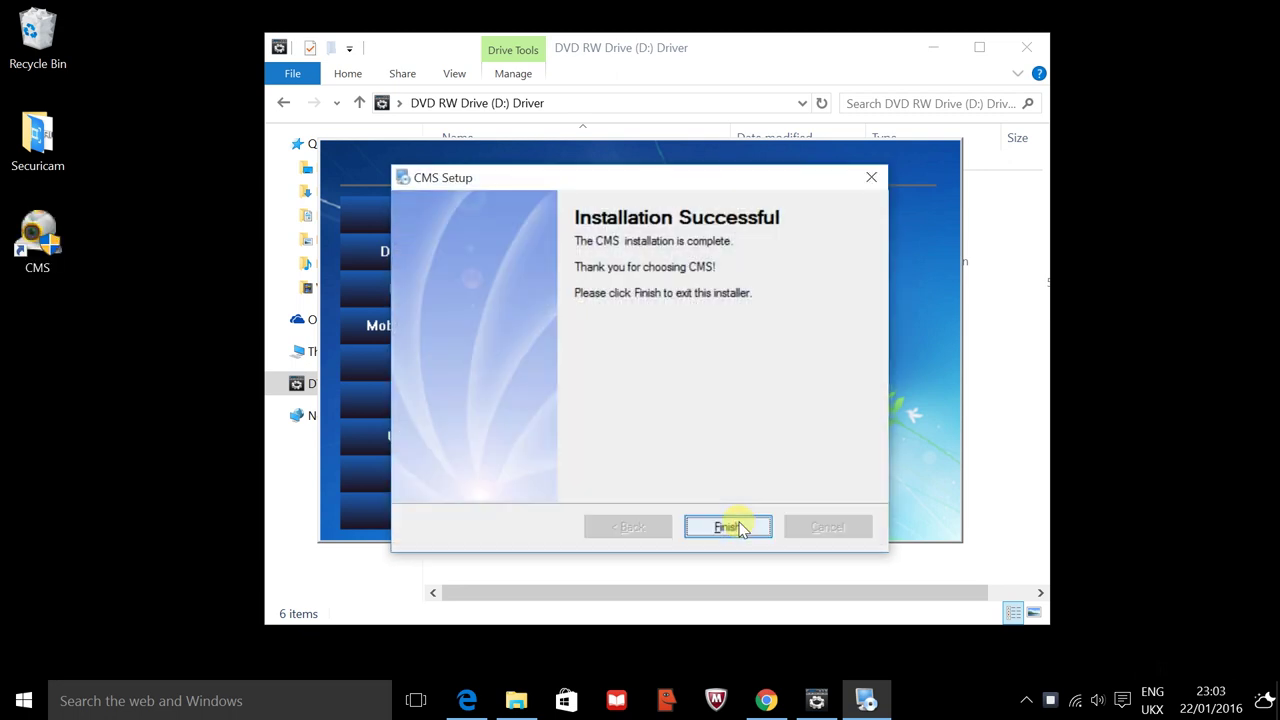
{"action": "left_click", "coordinate": [740, 528]}
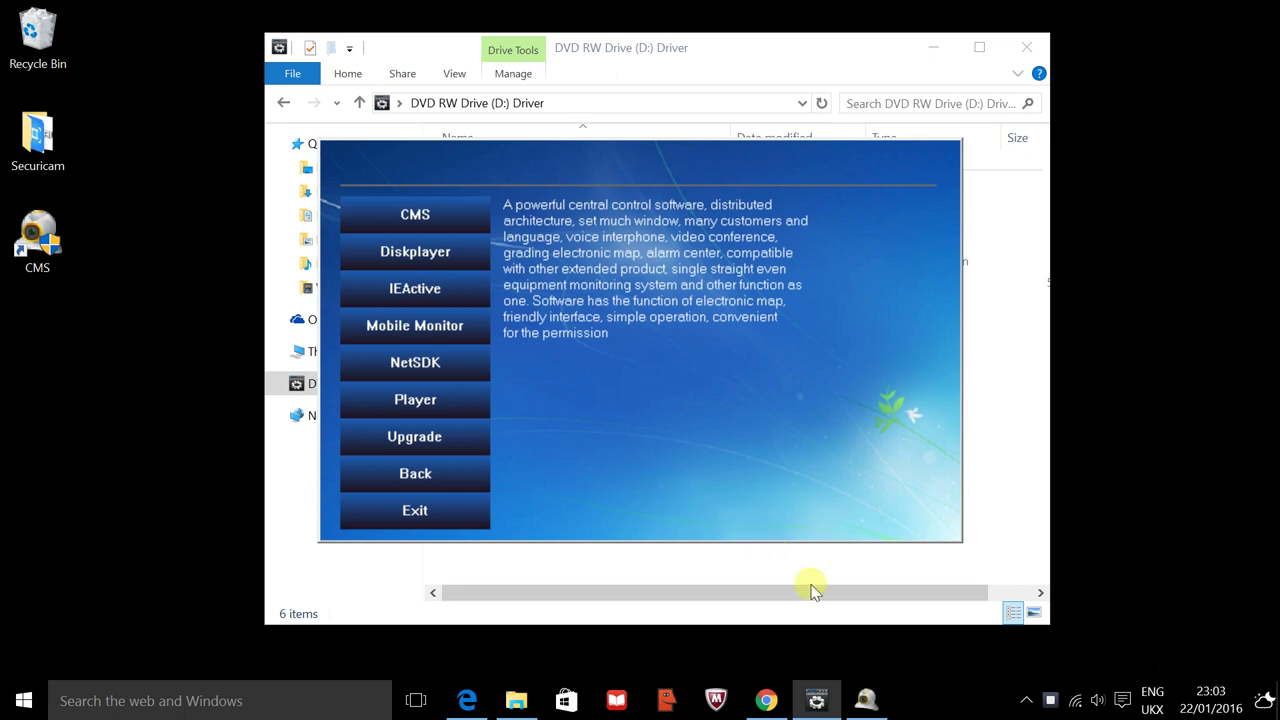
Bring up the newly installed CMS, set its language to English and log in with the preset user name
{"action": "left_click", "coordinate": [872, 702]}
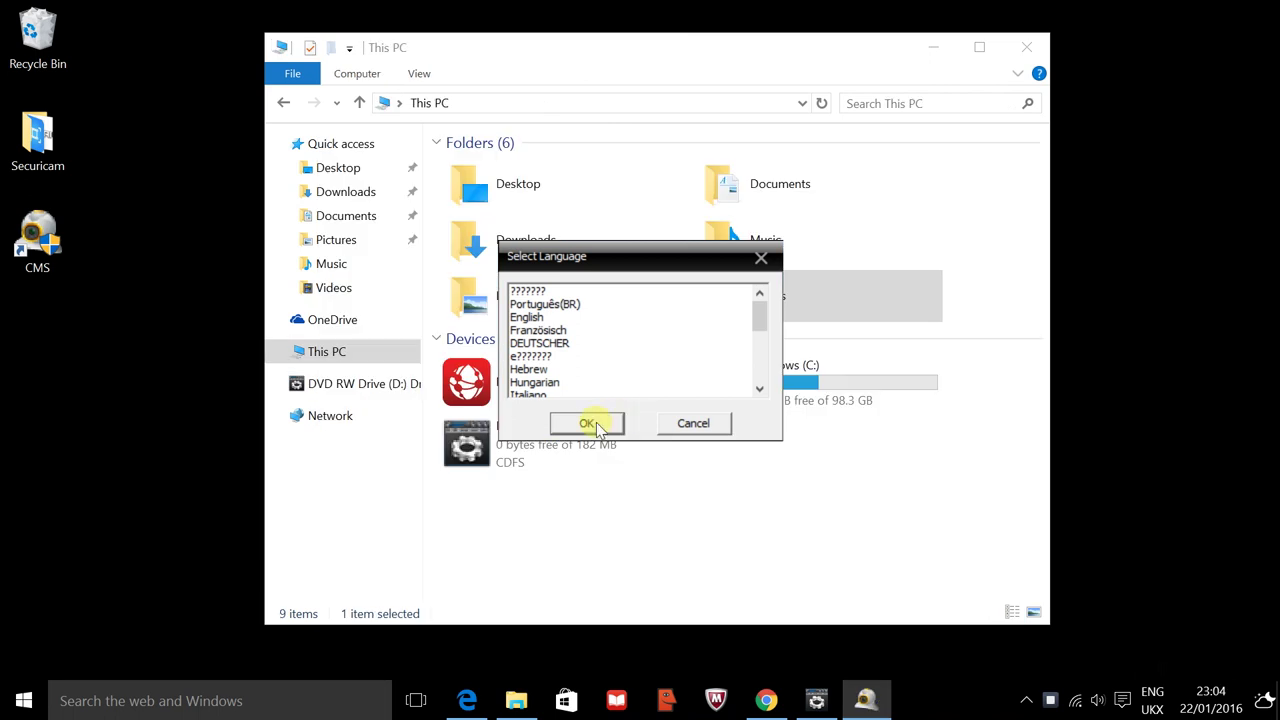
{"action": "left_click", "coordinate": [530, 317]}
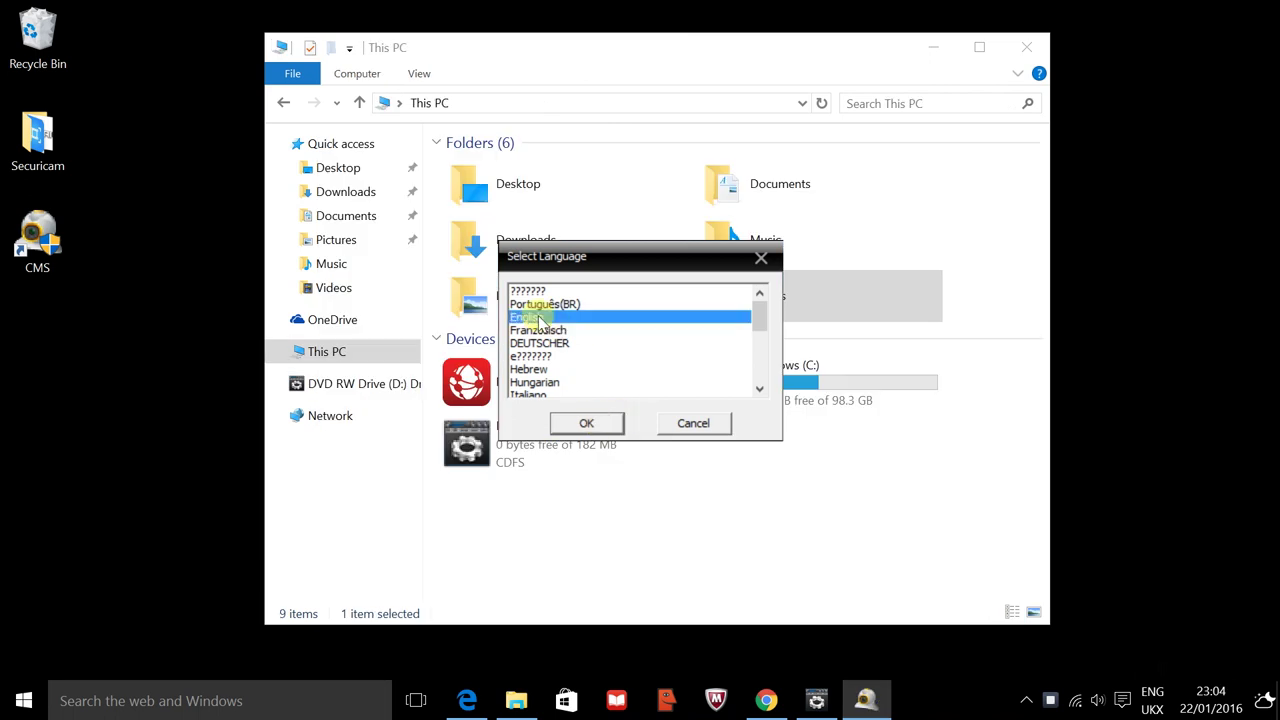
{"action": "left_click", "coordinate": [586, 423]}
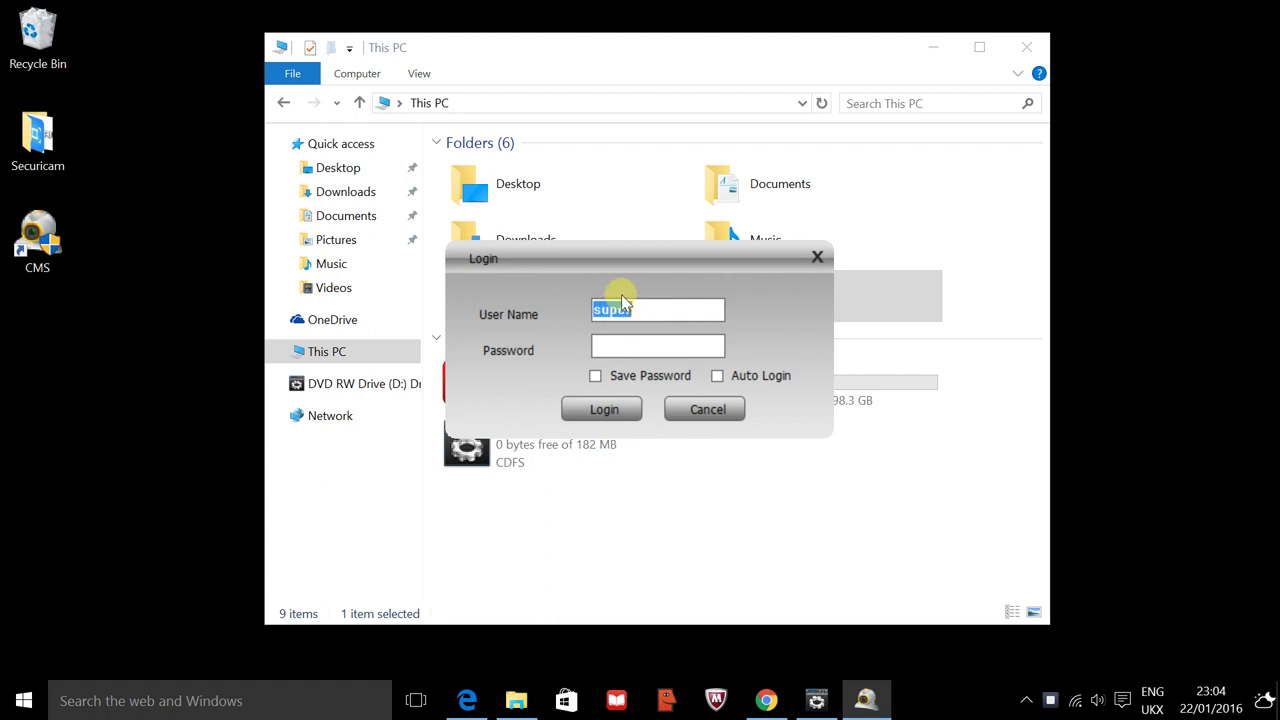
{"action": "left_click", "coordinate": [619, 414]}
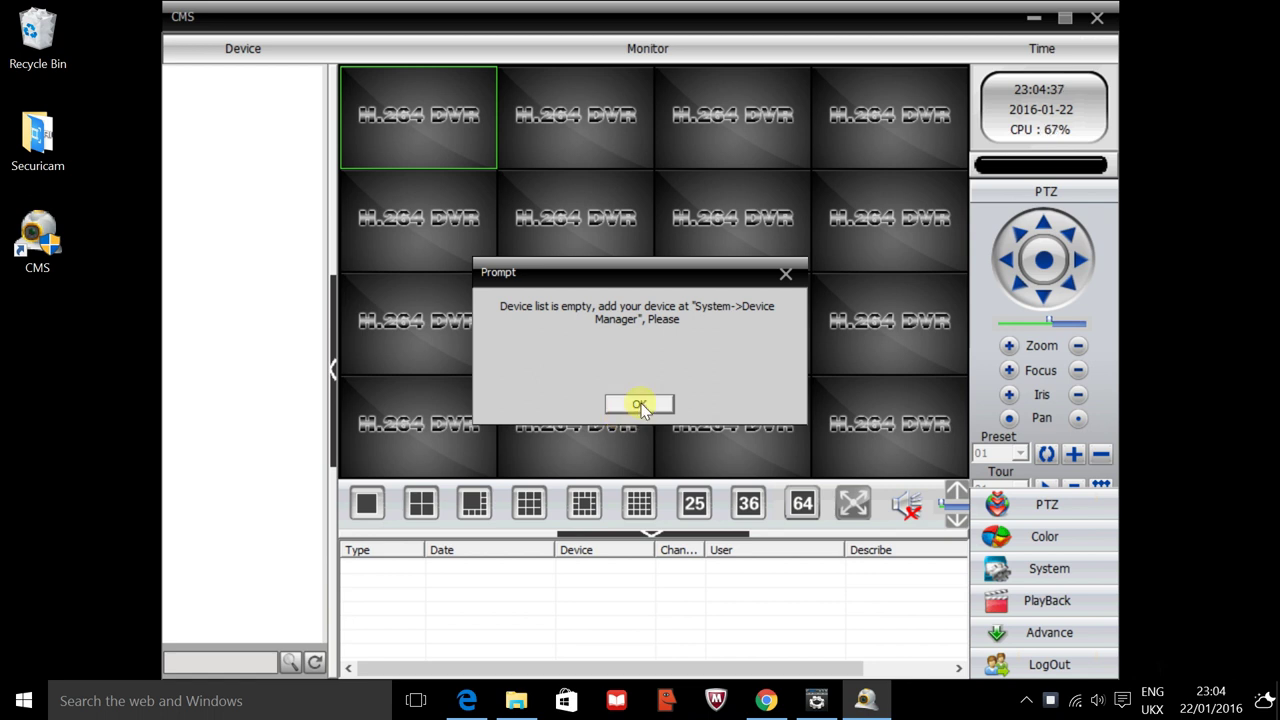
{"action": "left_click", "coordinate": [640, 405]}
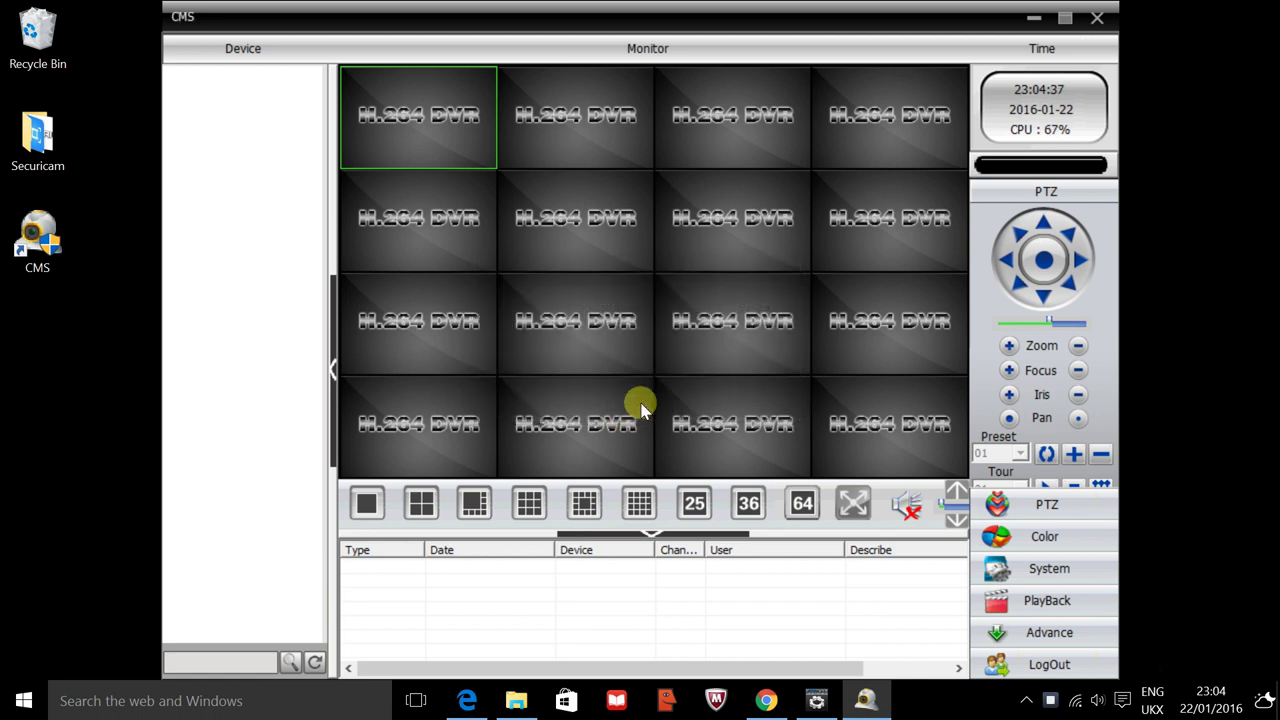
Add a zone named demoupstairs to the Zone List in the Device Manager
{"action": "left_click", "coordinate": [1068, 567]}
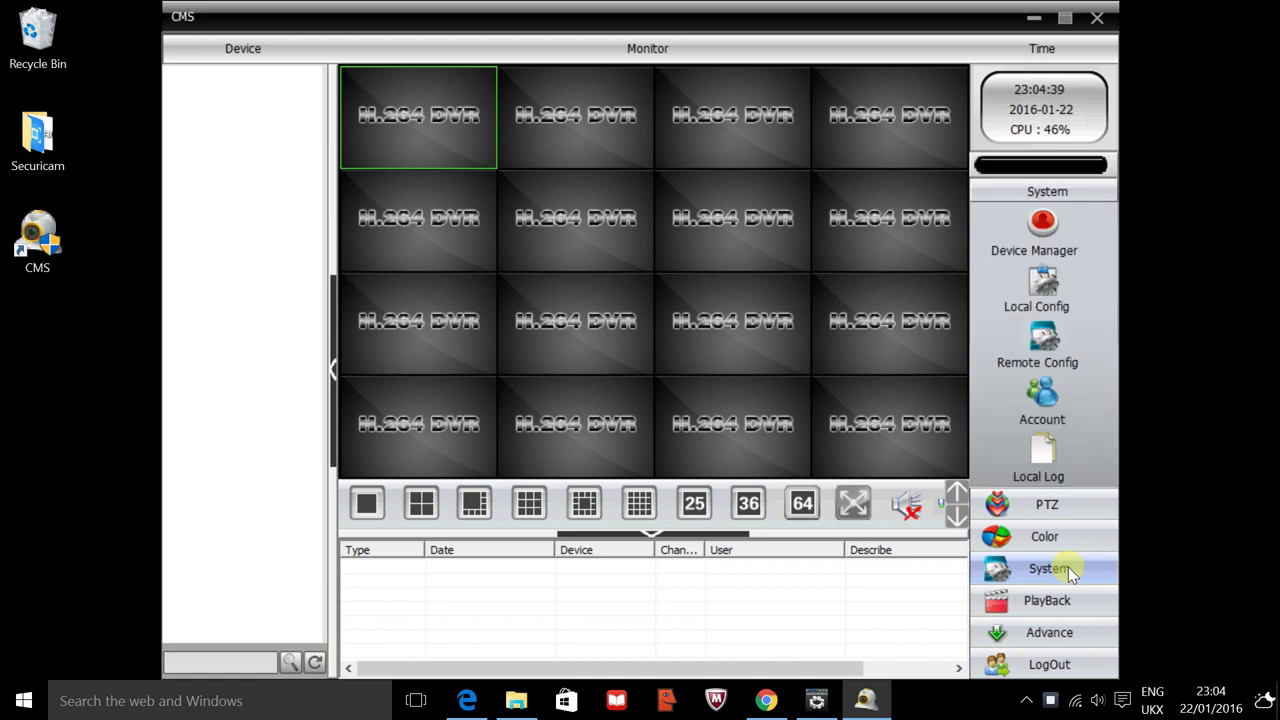
{"action": "left_click", "coordinate": [1040, 238]}
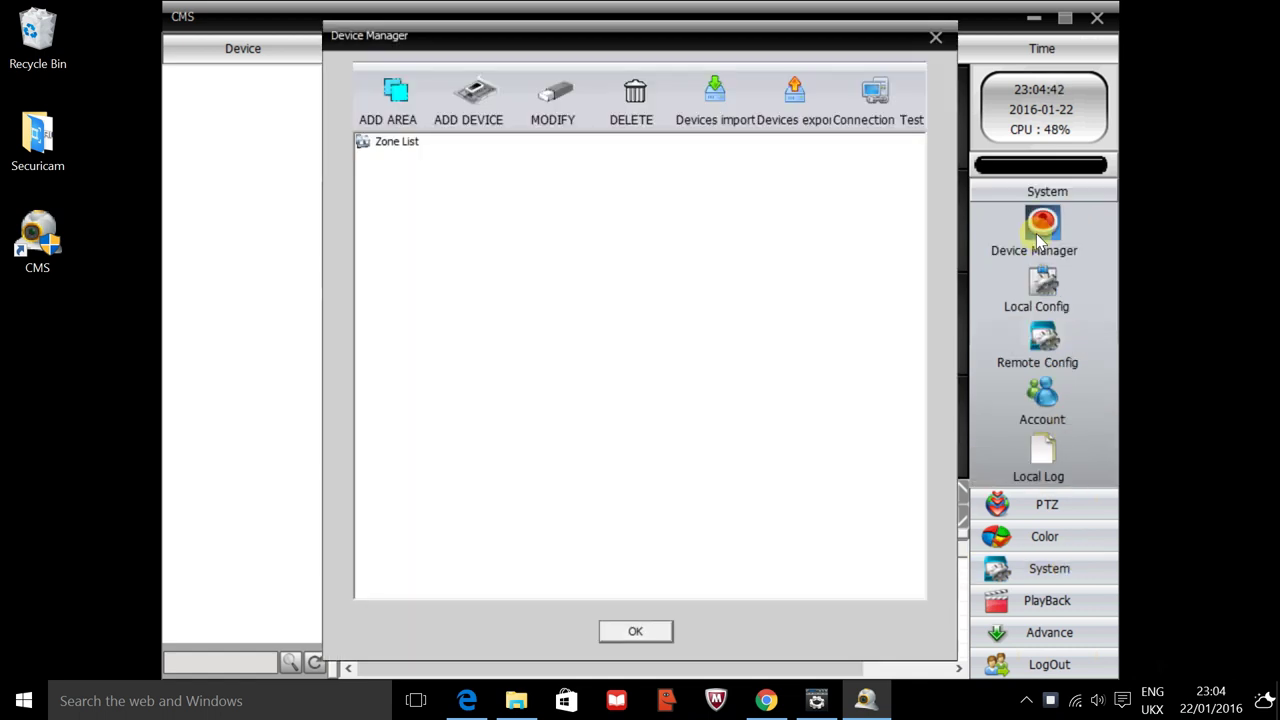
{"action": "left_click", "coordinate": [394, 146]}
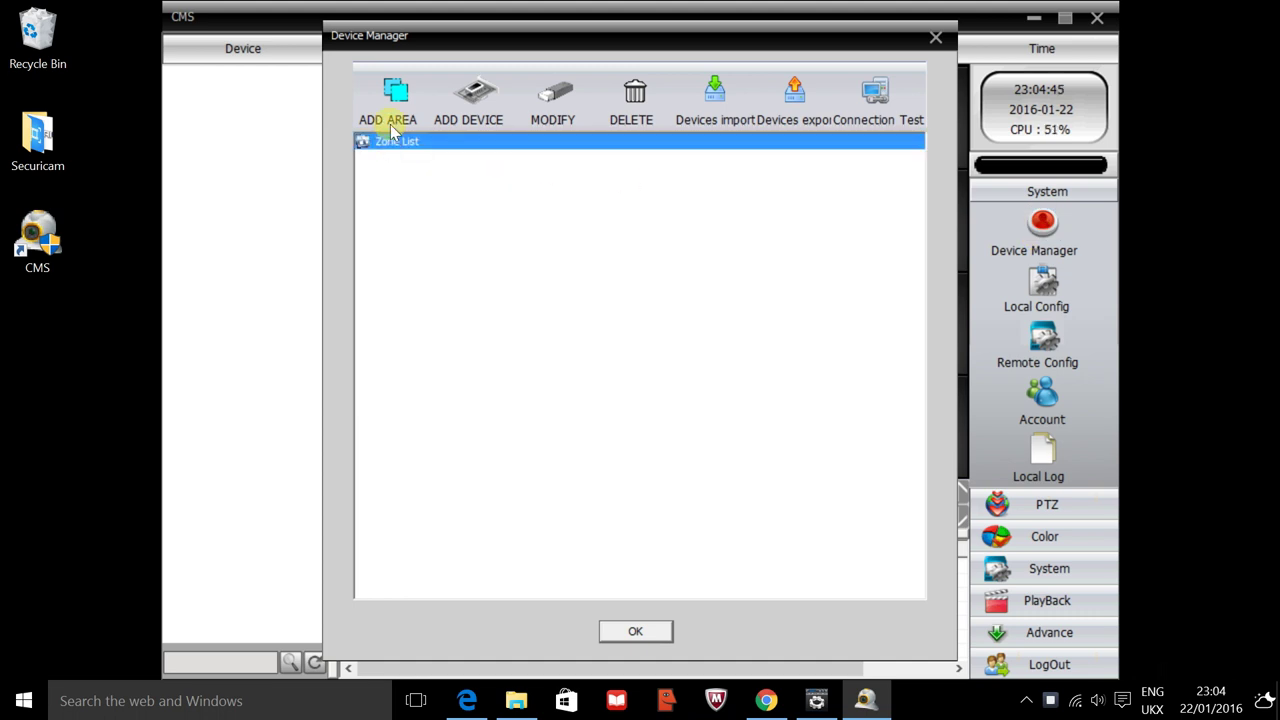
{"action": "left_click", "coordinate": [390, 118]}
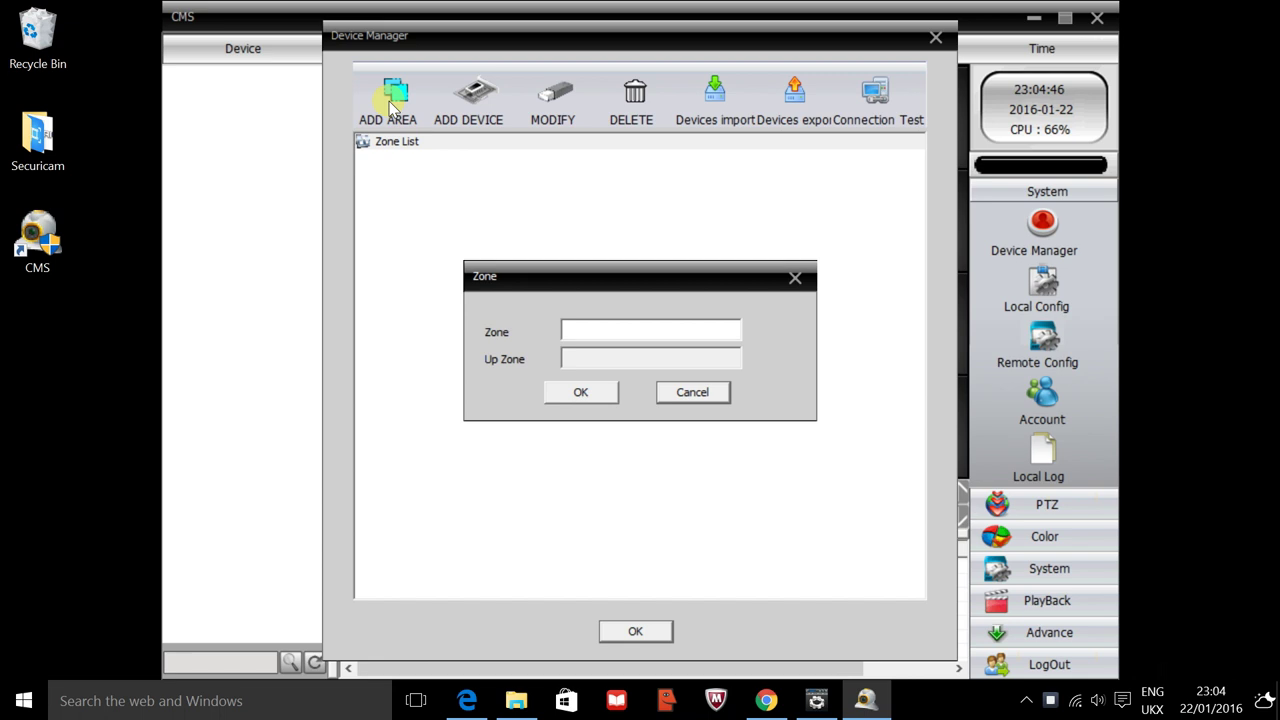
{"action": "left_click", "coordinate": [573, 330]}
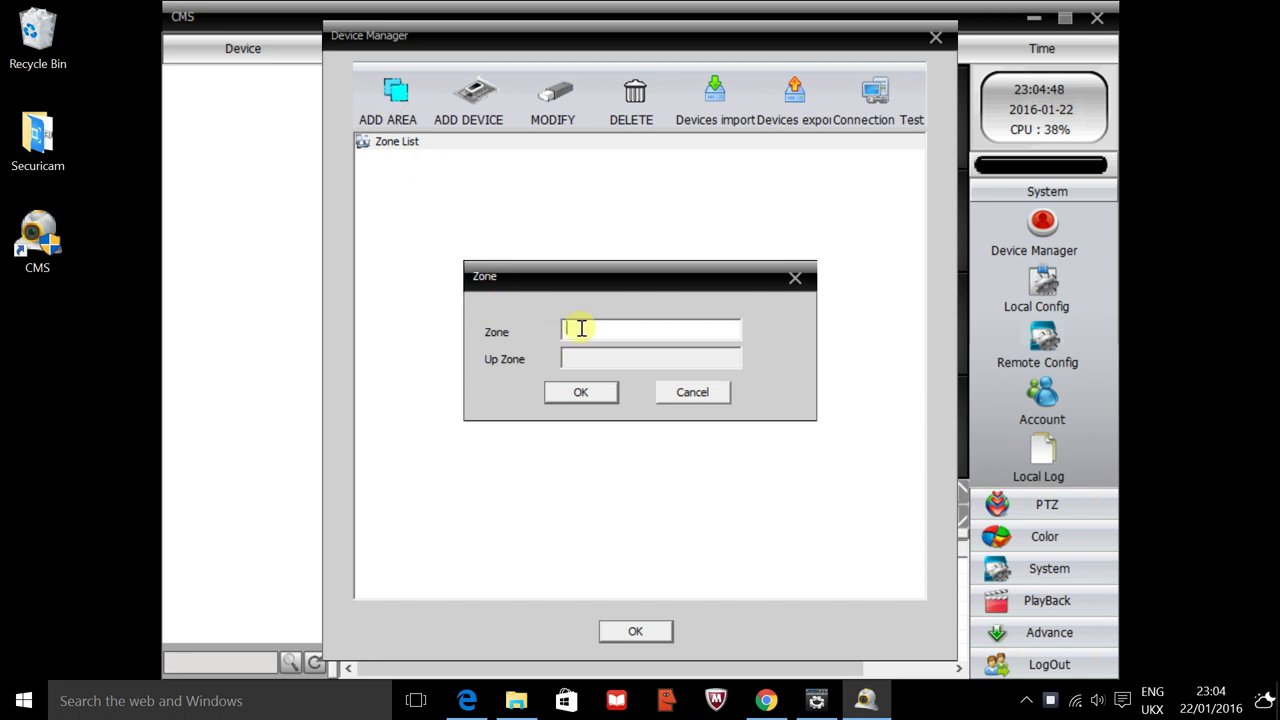
{"action": "type", "text": "demoupstairs"}
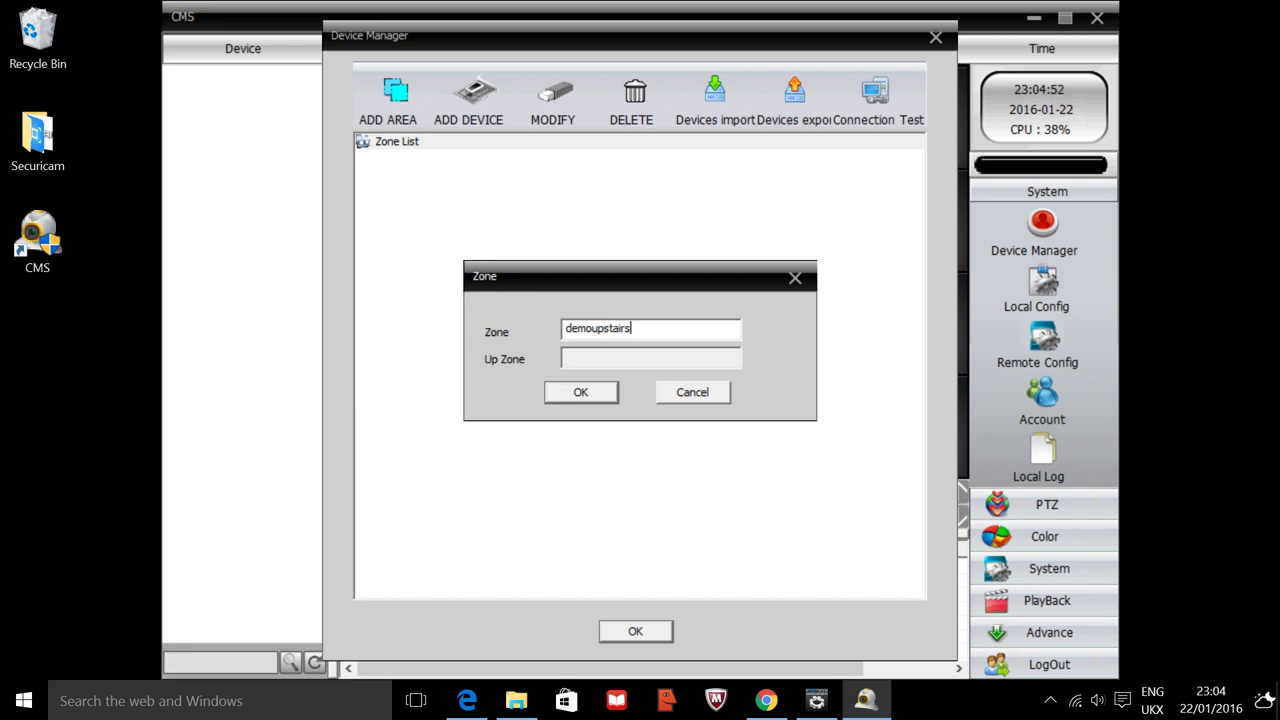
{"action": "left_click", "coordinate": [583, 391]}
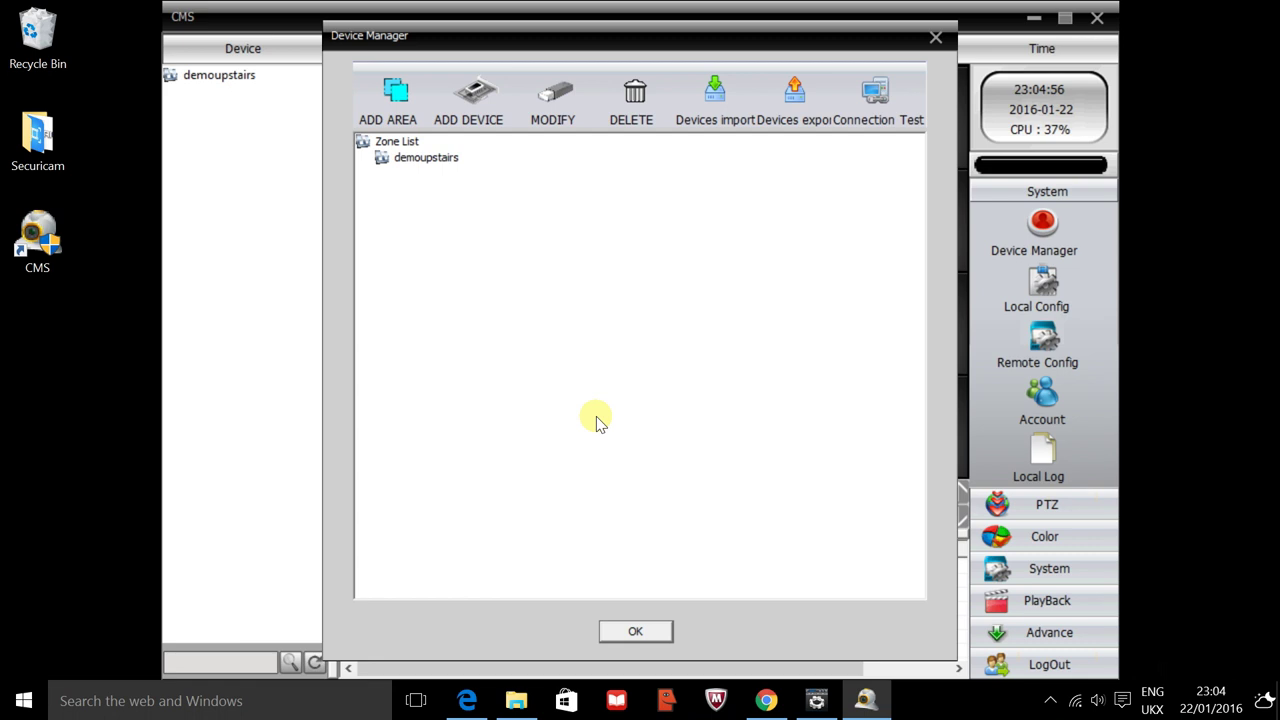
Search the network for the DVR, add the H264DVR device found to the demoupstairs zone, and close the Device Manager
{"action": "left_click", "coordinate": [420, 163]}
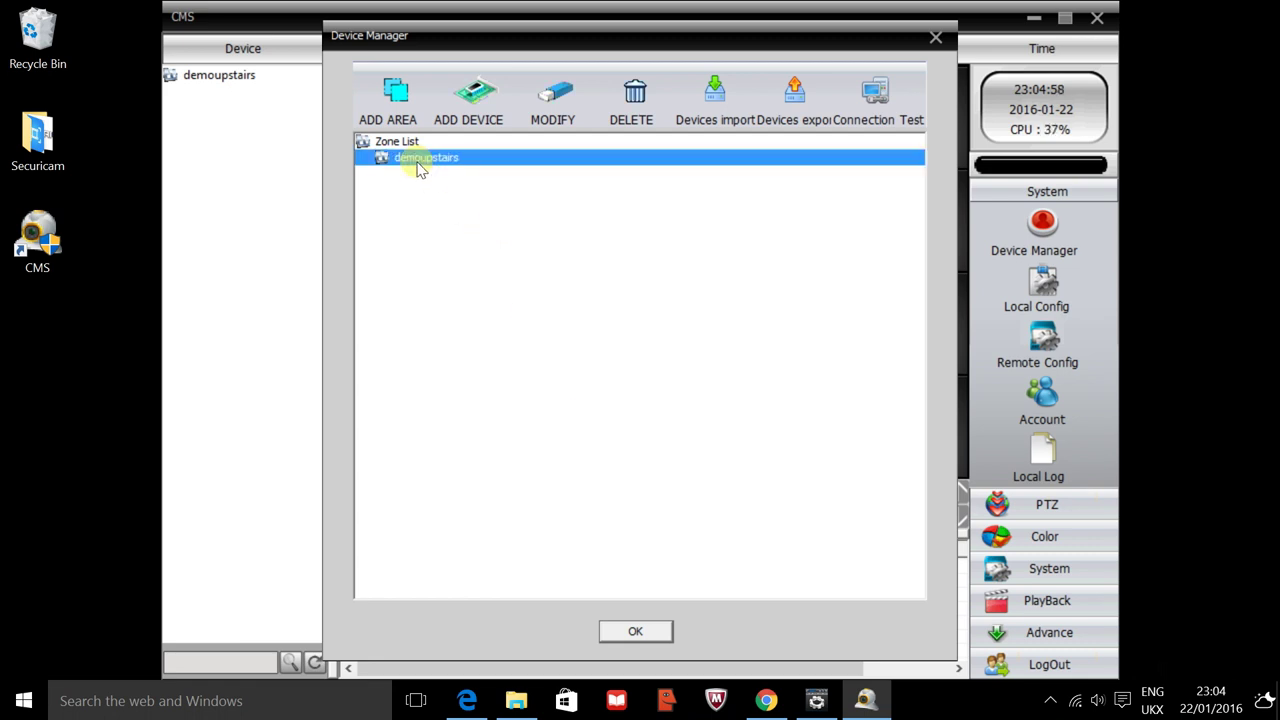
{"action": "left_click", "coordinate": [491, 104]}
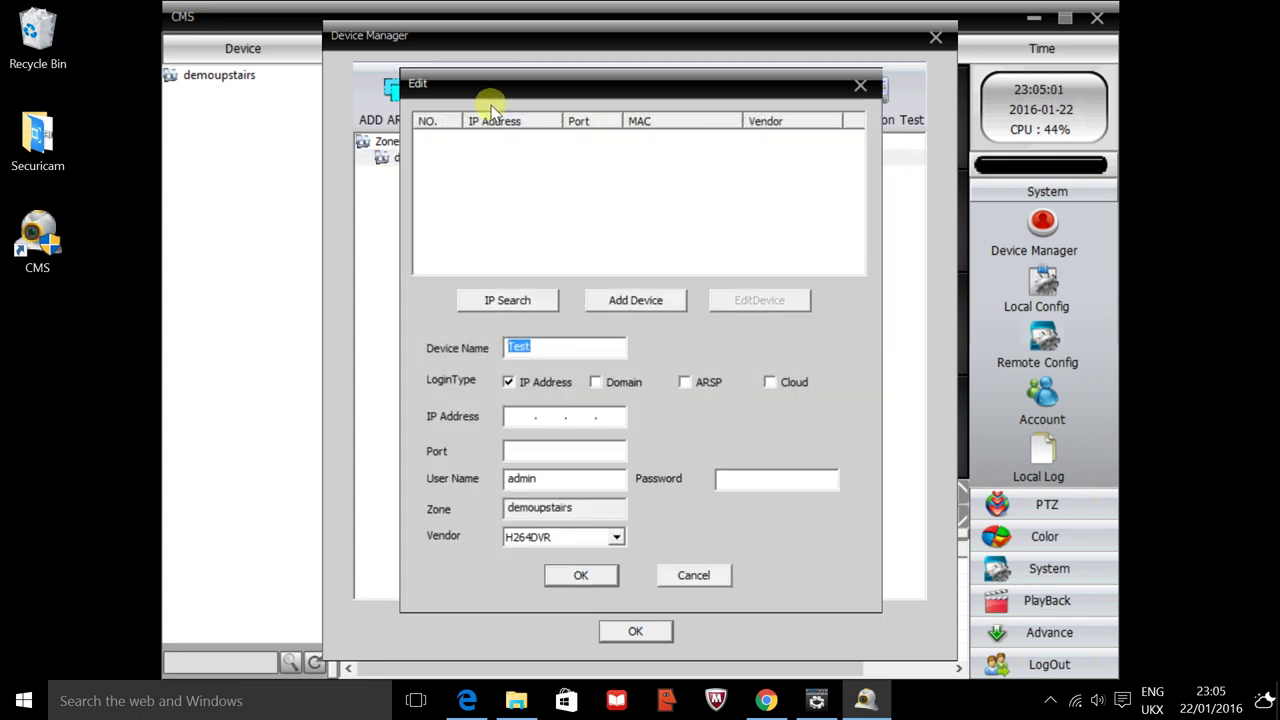
{"action": "left_click", "coordinate": [531, 296]}
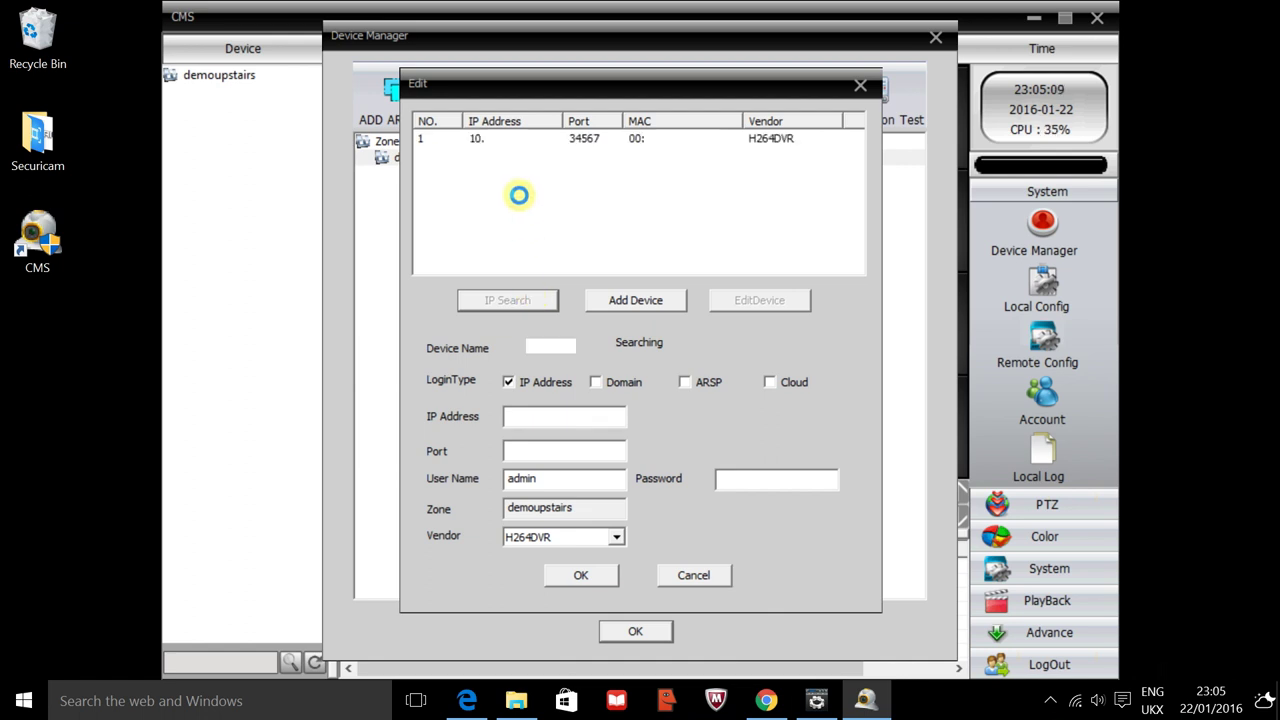
{"action": "left_click", "coordinate": [508, 150]}
{"action": "left_click", "coordinate": [508, 141]}
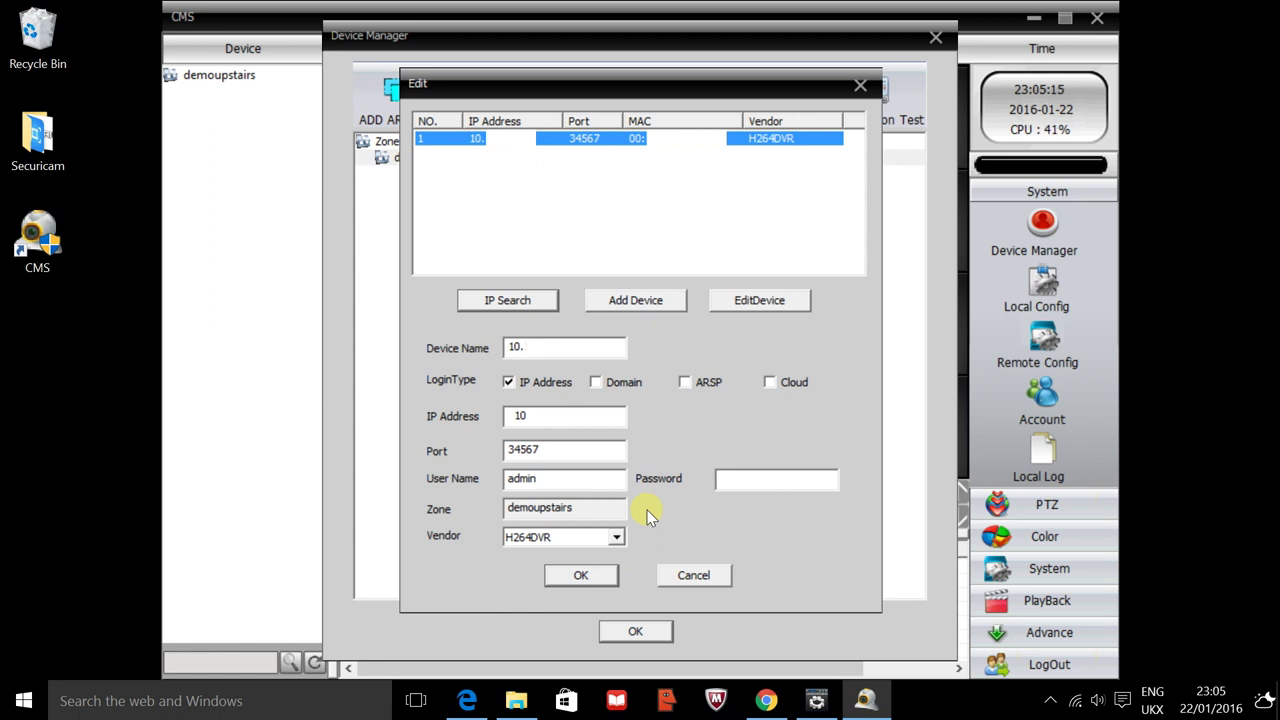
{"action": "left_click", "coordinate": [588, 578]}
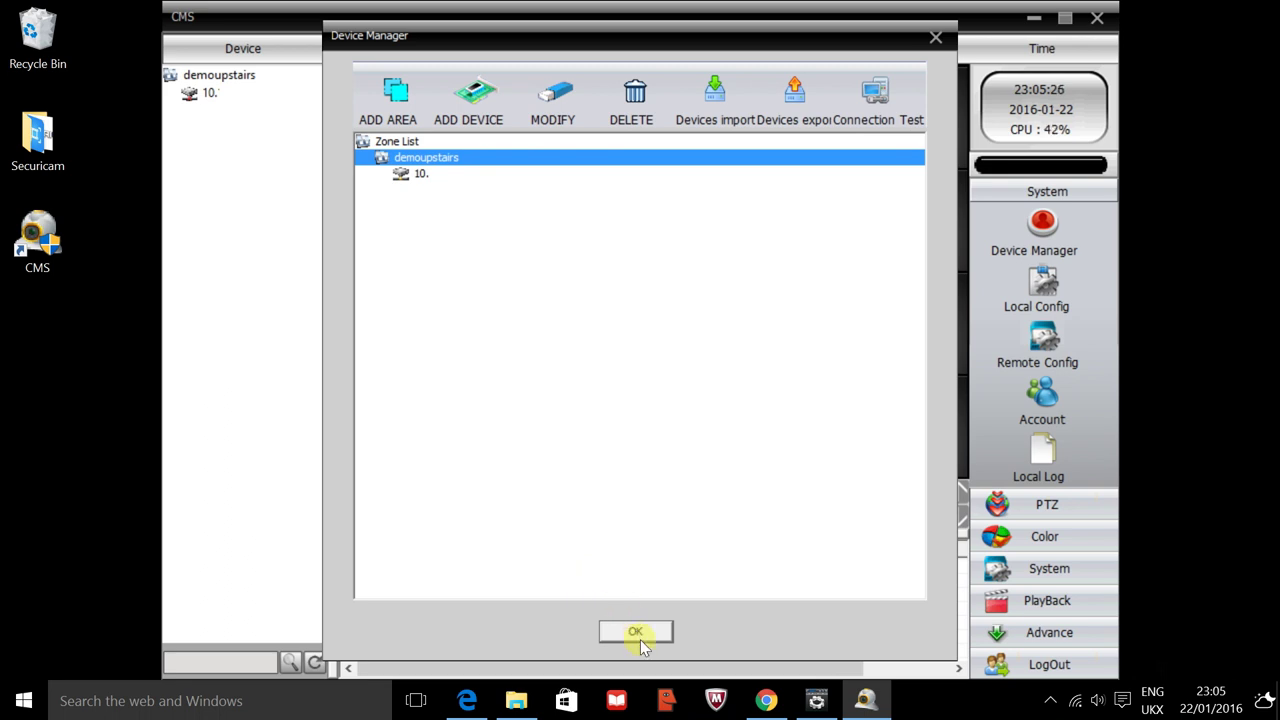
{"action": "left_click", "coordinate": [640, 631]}
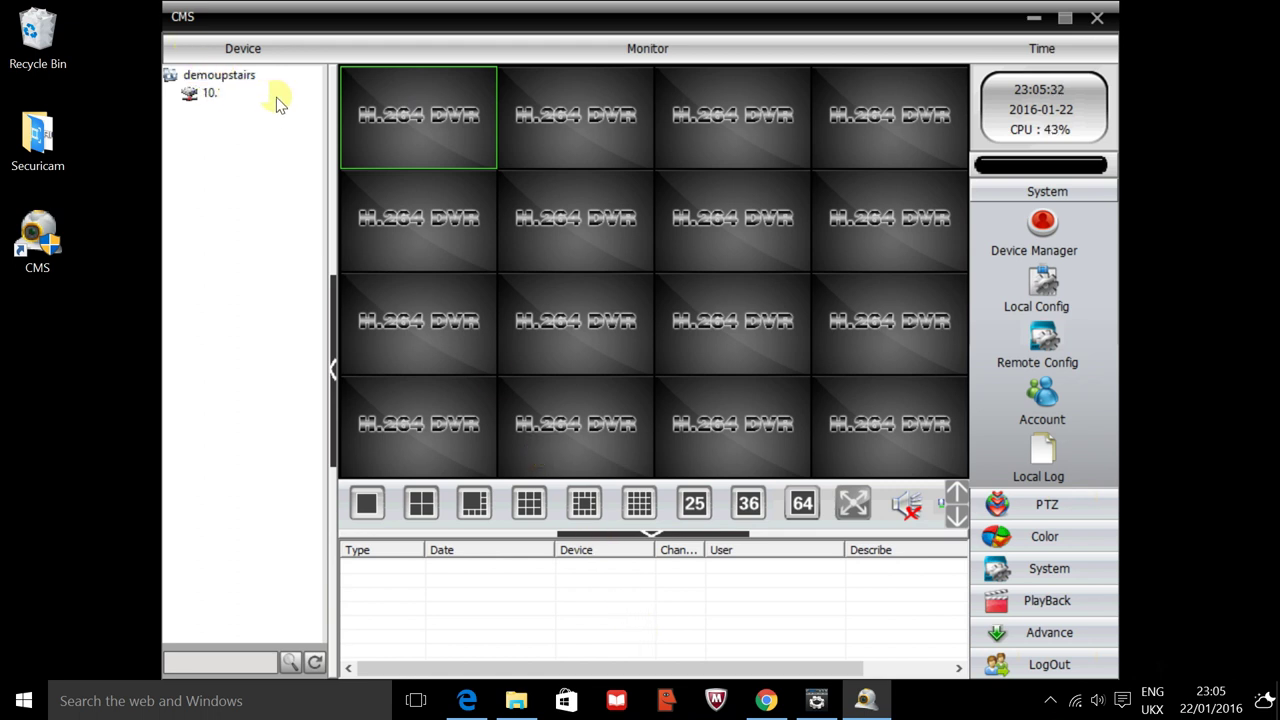
Connect to the DVR under demoupstairs, show CAM01 in the first monitor cell and enlarge it to fill the monitor area
{"action": "double_click", "coordinate": [197, 93]}
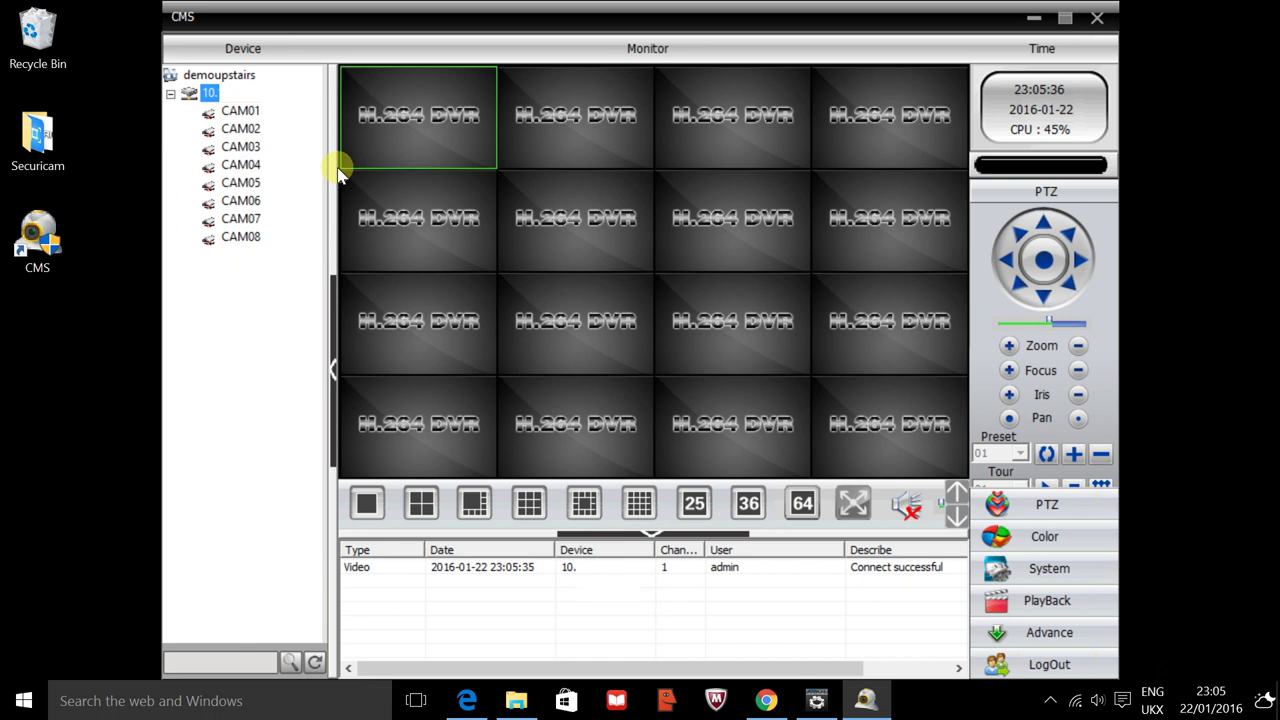
{"action": "left_click", "coordinate": [229, 113]}
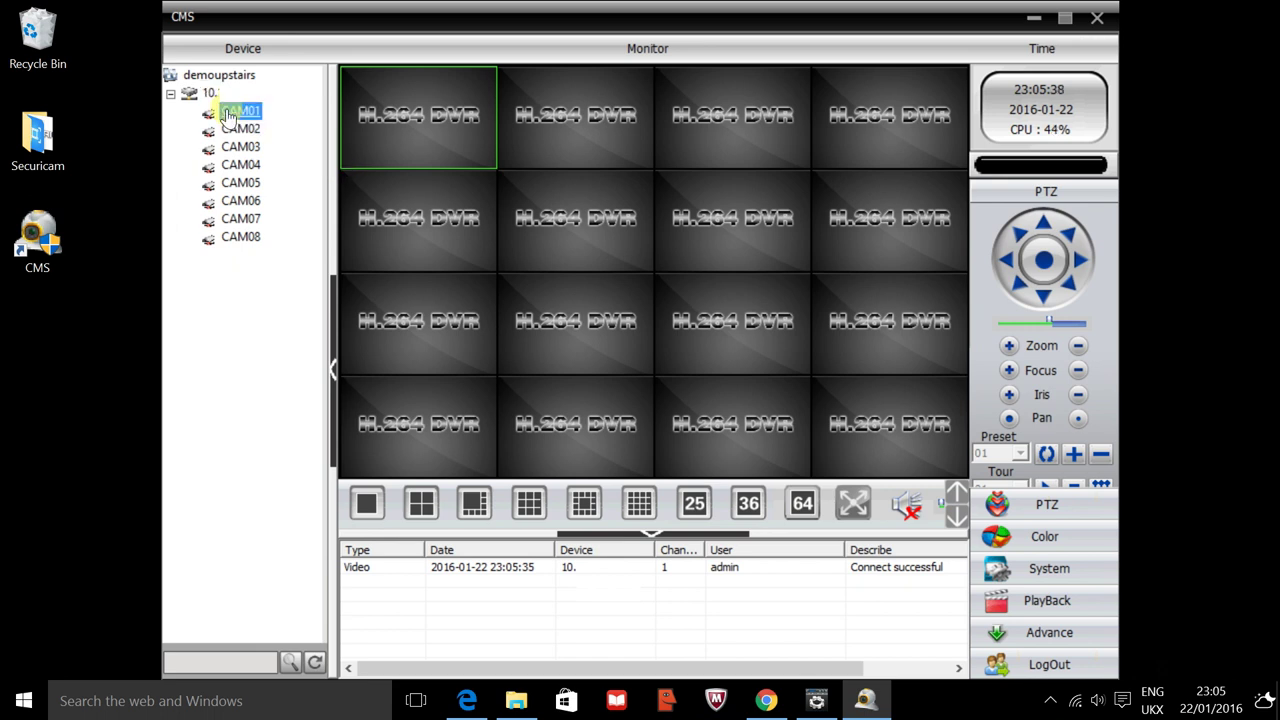
{"action": "left_click_drag", "start_coordinate": [229, 113], "coordinate": [430, 103]}
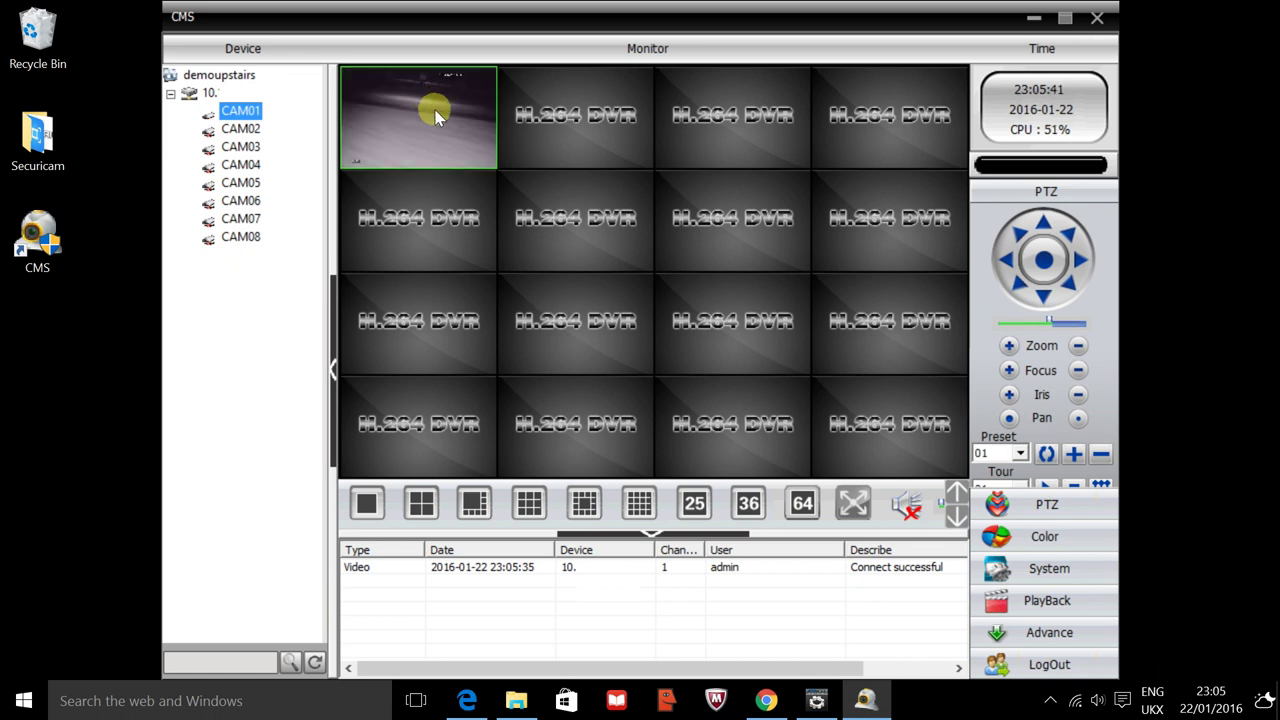
{"action": "double_click", "coordinate": [435, 117]}
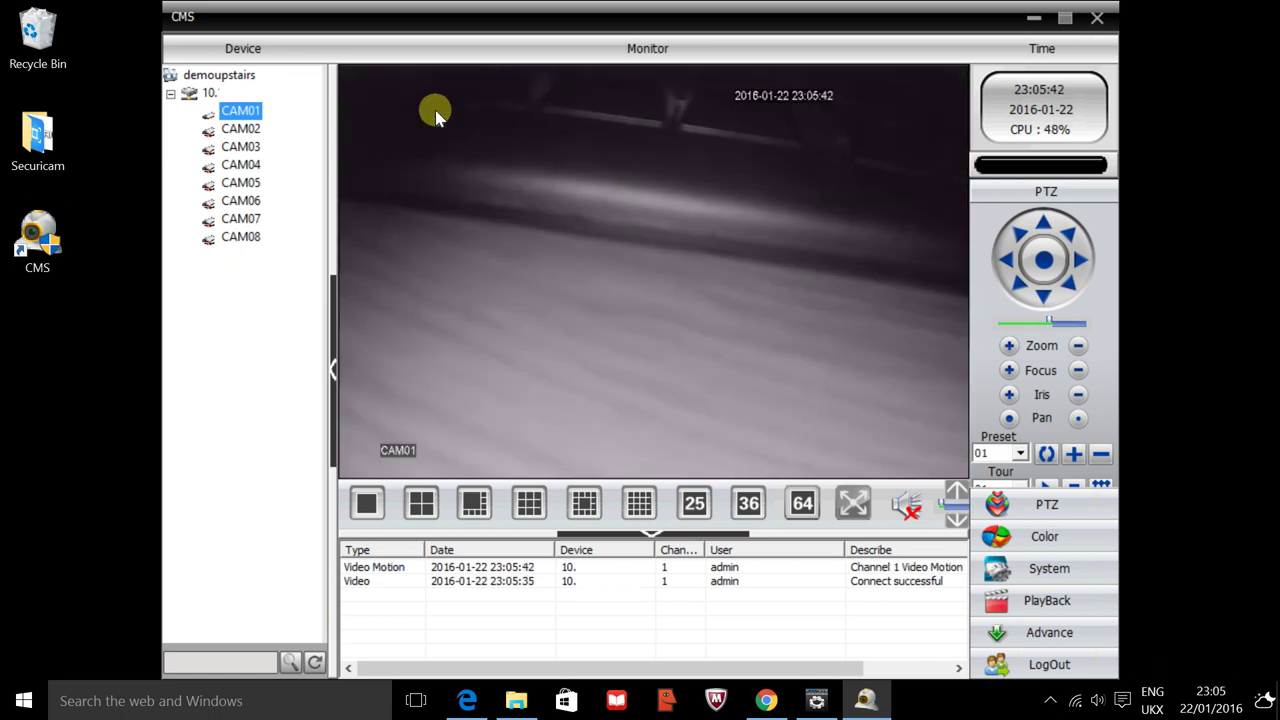